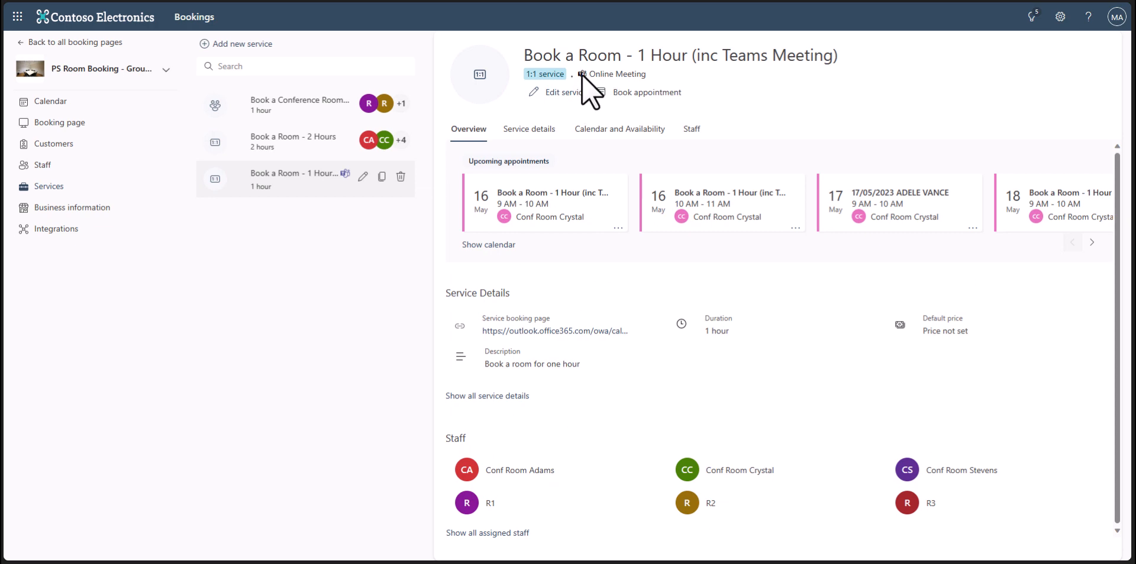
Show the details of the Book a Room - 2 Hours service
{"action": "left_click", "coordinate": [293, 146]}
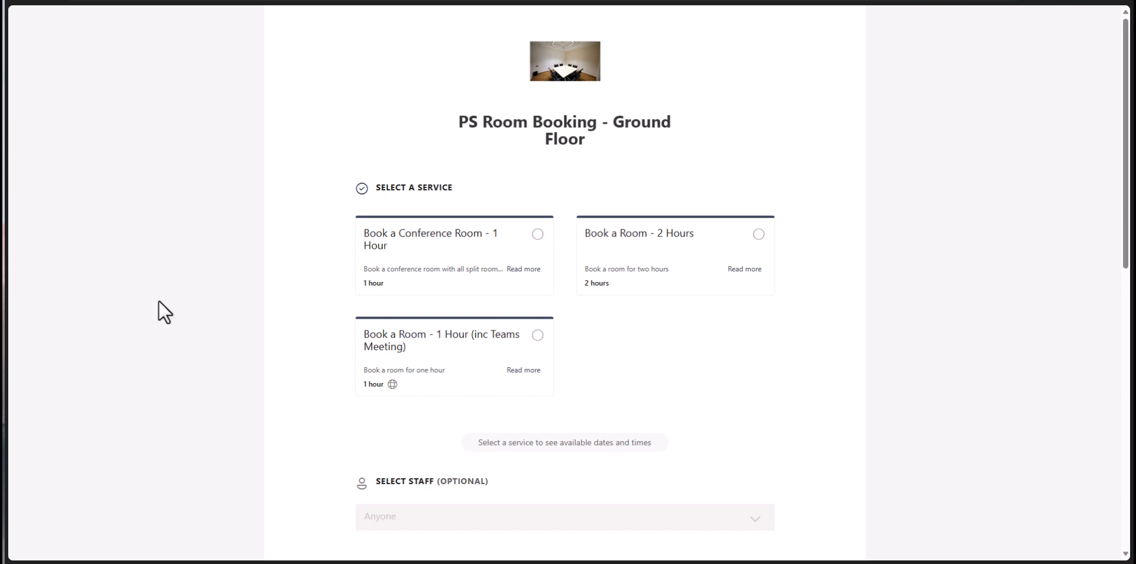
Choose the room service with R1 on 18 May at 11:00
{"action": "left_click", "coordinate": [538, 235]}
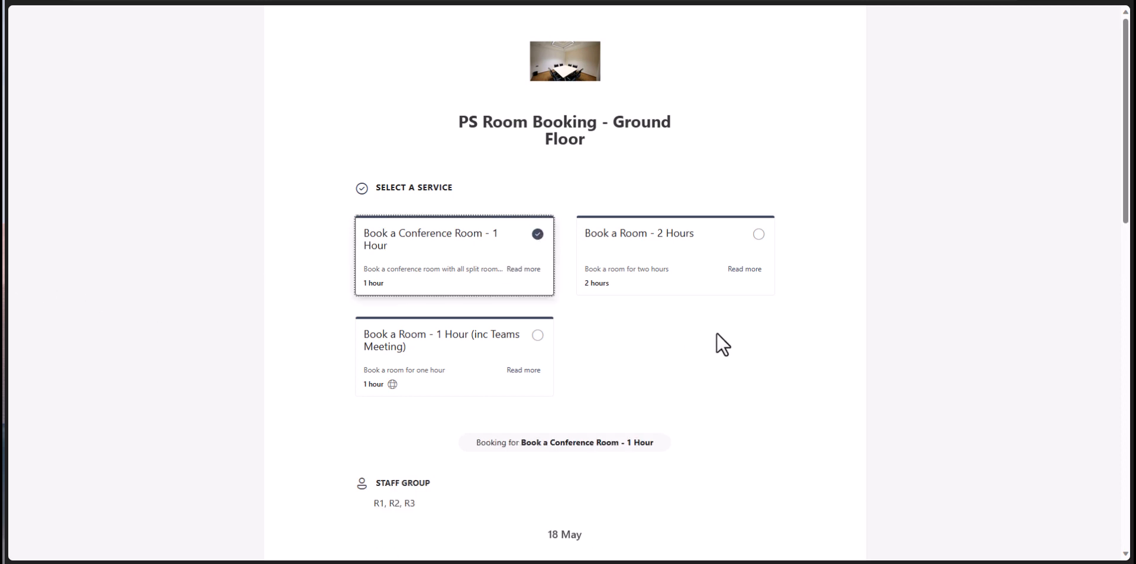
{"action": "scroll", "coordinate": [716, 332], "scroll_direction": "down", "scroll_amount": 4}
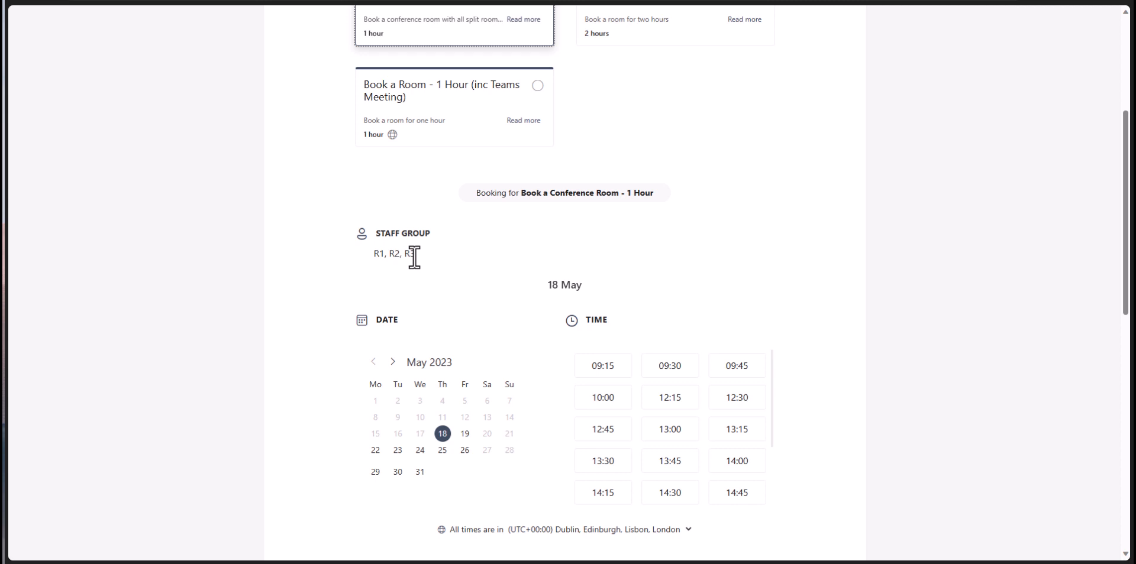
{"action": "scroll", "coordinate": [889, 268], "scroll_direction": "down", "scroll_amount": 3}
{"action": "left_click", "coordinate": [532, 268]}
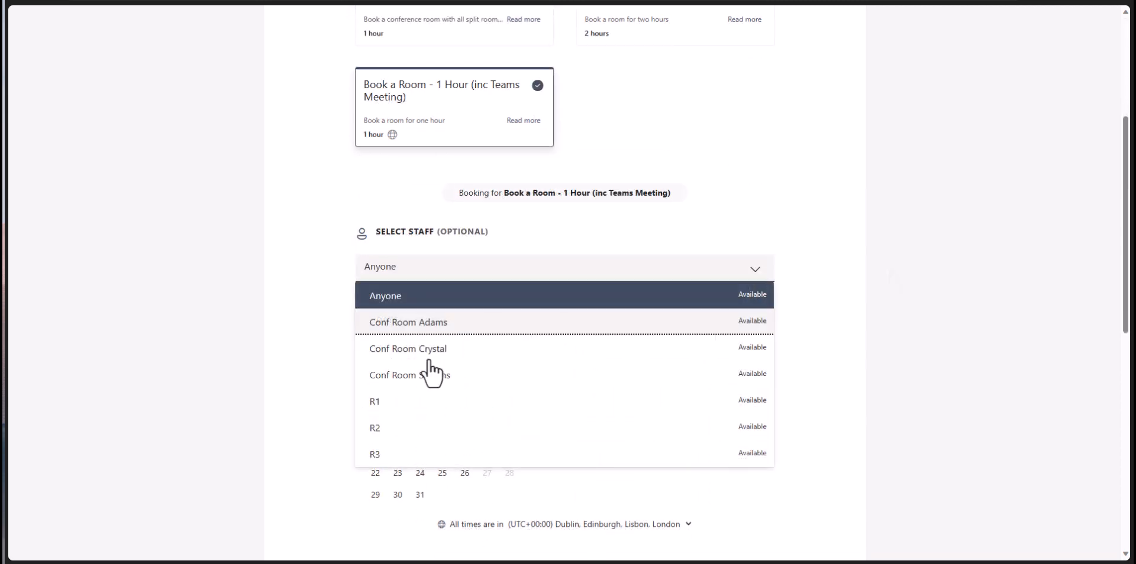
{"action": "left_click", "coordinate": [420, 400]}
{"action": "scroll", "coordinate": [808, 230], "scroll_direction": "down", "scroll_amount": 1}
{"action": "left_click", "coordinate": [450, 376]}
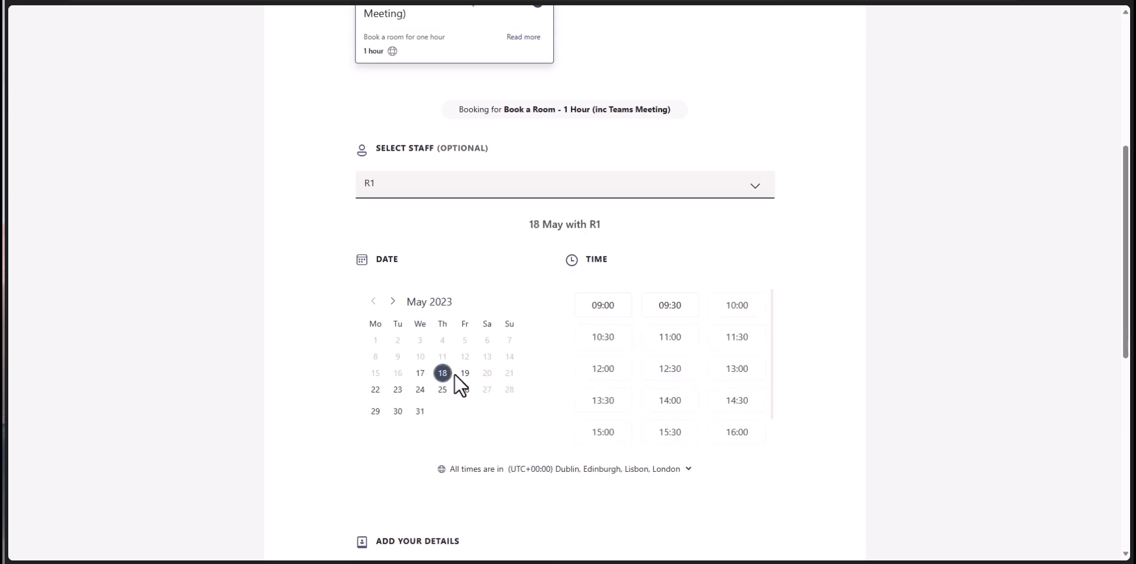
{"action": "left_click", "coordinate": [671, 337]}
{"action": "scroll", "coordinate": [907, 226], "scroll_direction": "down", "scroll_amount": 4}
Enter the customer's name and e-mail, title it 'Test Meeting', and submit the booking
{"action": "left_click", "coordinate": [402, 344]}
{"action": "key", "text": "Tab"}
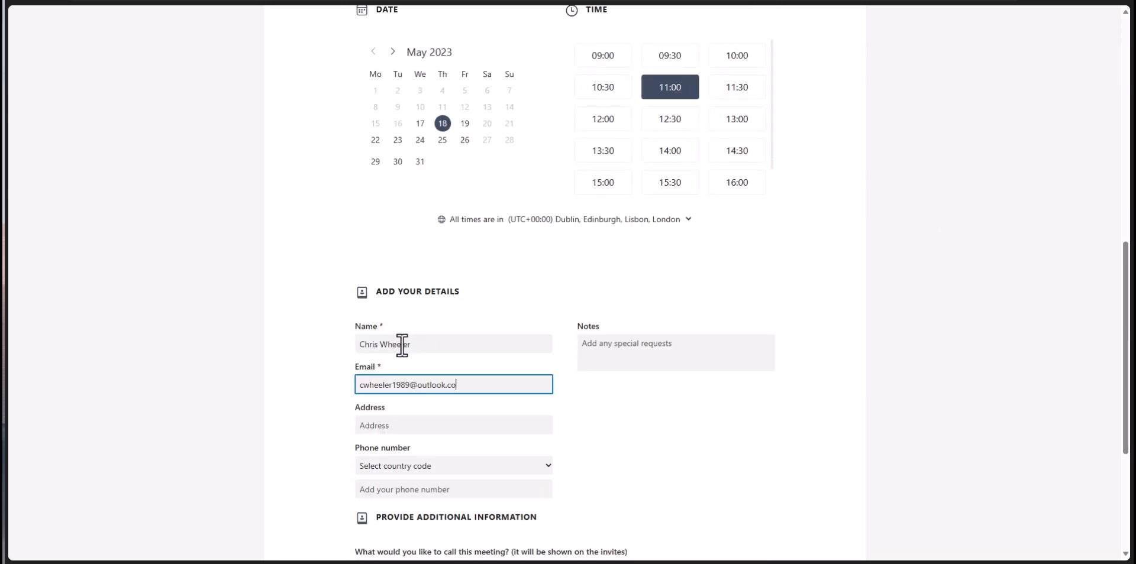
{"action": "scroll", "coordinate": [417, 467], "scroll_direction": "down", "scroll_amount": 2}
{"action": "left_click", "coordinate": [418, 490]}
{"action": "type", "text": "Test Meeting"}
{"action": "left_click", "coordinate": [568, 539]}
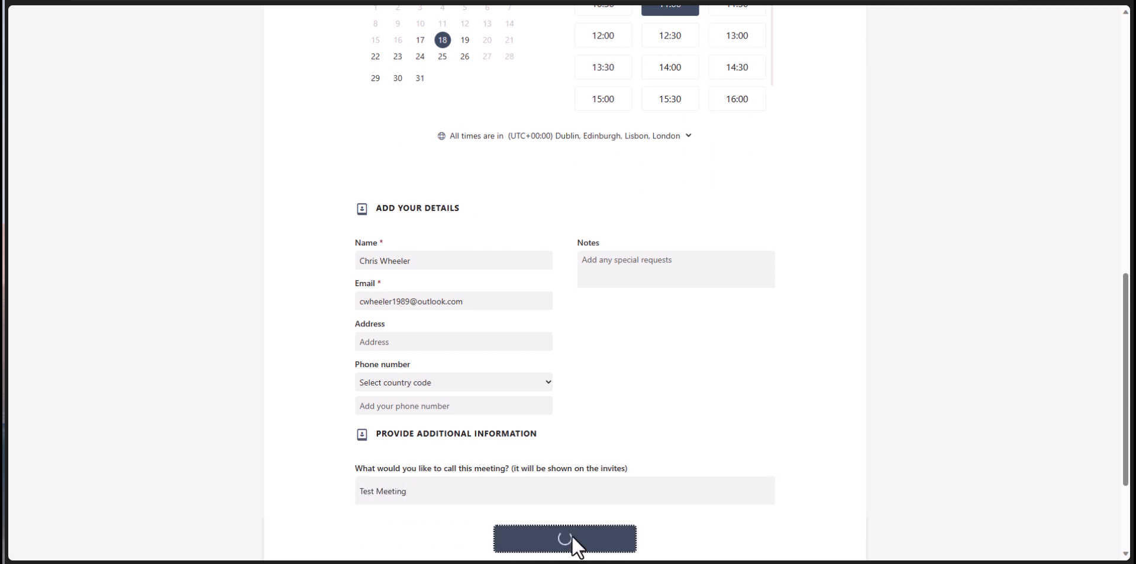
Start a fresh booking with the one-hour conference room service
{"action": "left_click", "coordinate": [657, 363]}
{"action": "left_click", "coordinate": [536, 232]}
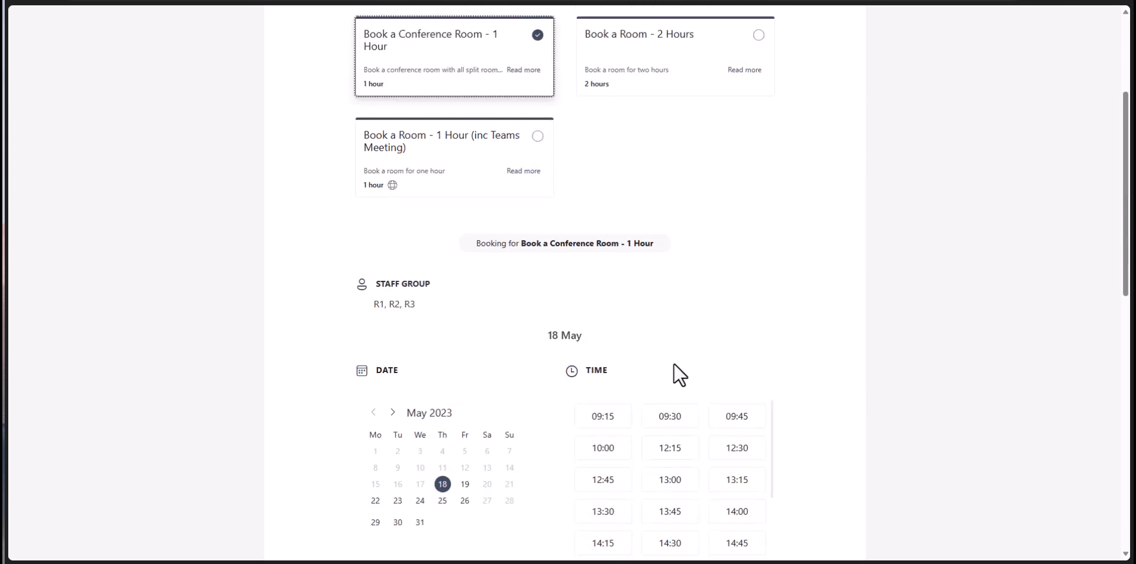
{"action": "scroll", "coordinate": [673, 363], "scroll_direction": "down", "scroll_amount": 3}
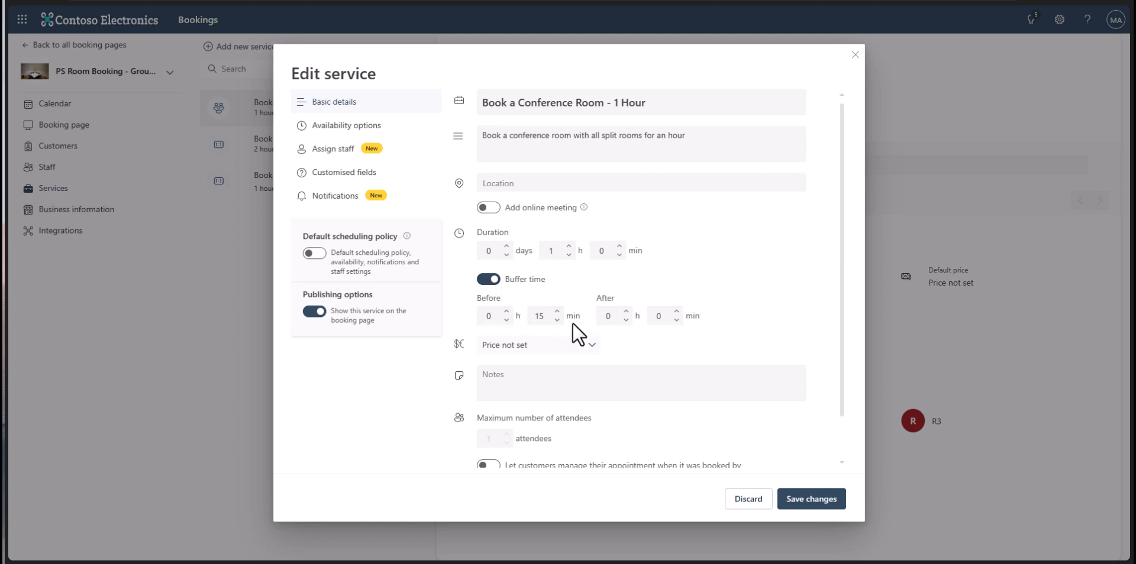
Review the service's assigned staff and its customer information and custom questions
{"action": "scroll", "coordinate": [648, 328], "scroll_direction": "down", "scroll_amount": 1}
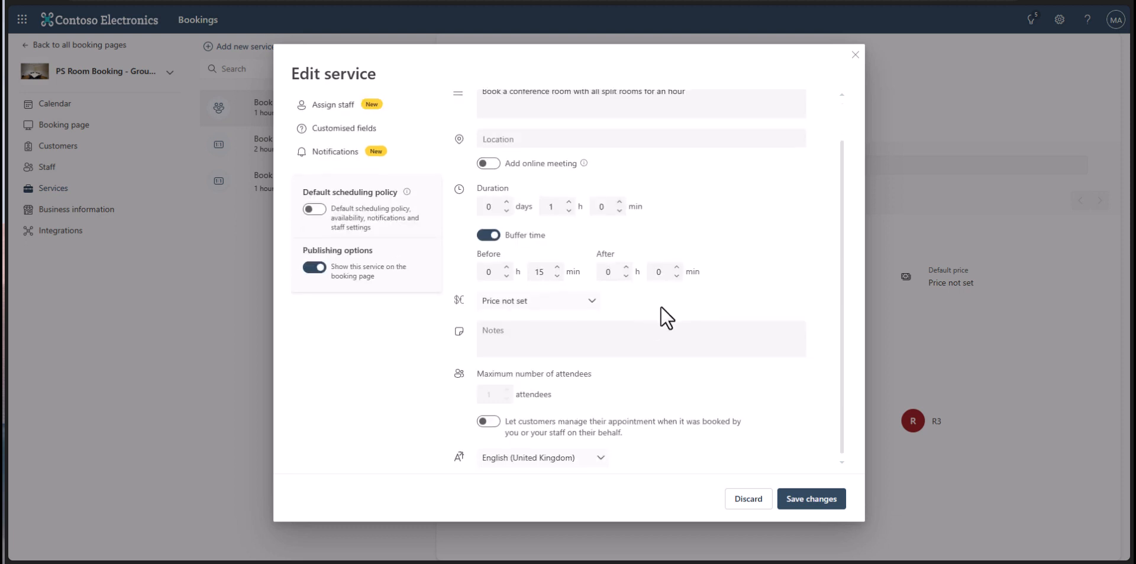
{"action": "left_click", "coordinate": [371, 106]}
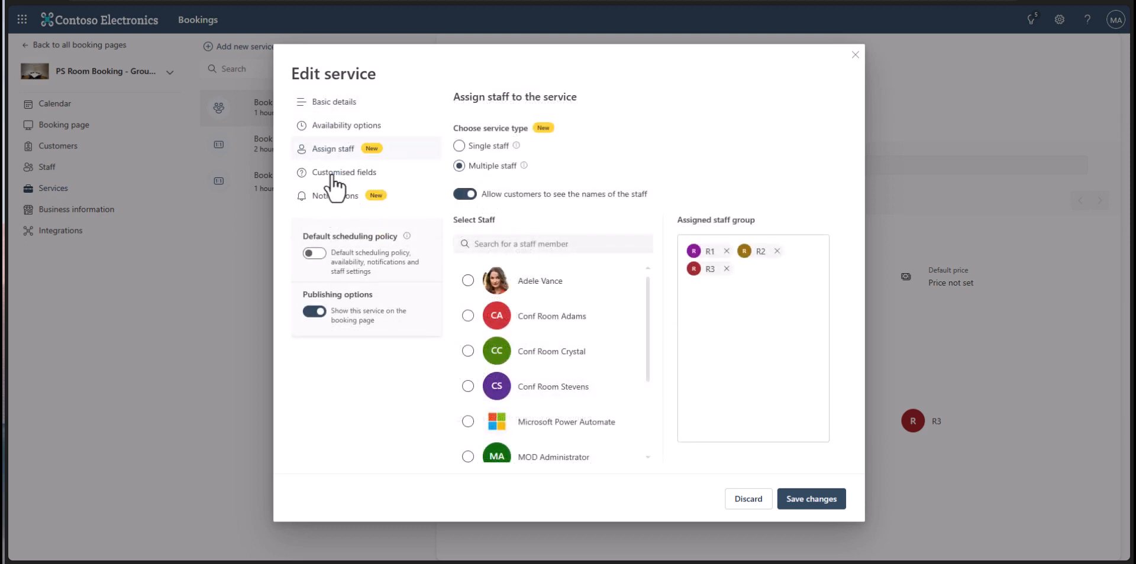
{"action": "left_click", "coordinate": [332, 174]}
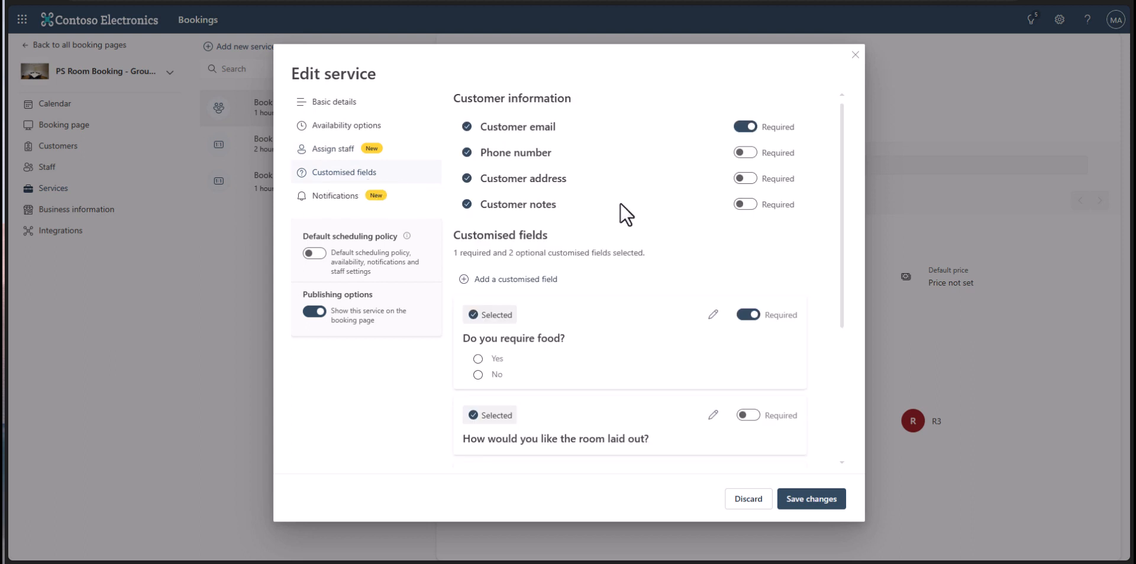
{"action": "scroll", "coordinate": [620, 204], "scroll_direction": "down", "scroll_amount": 2}
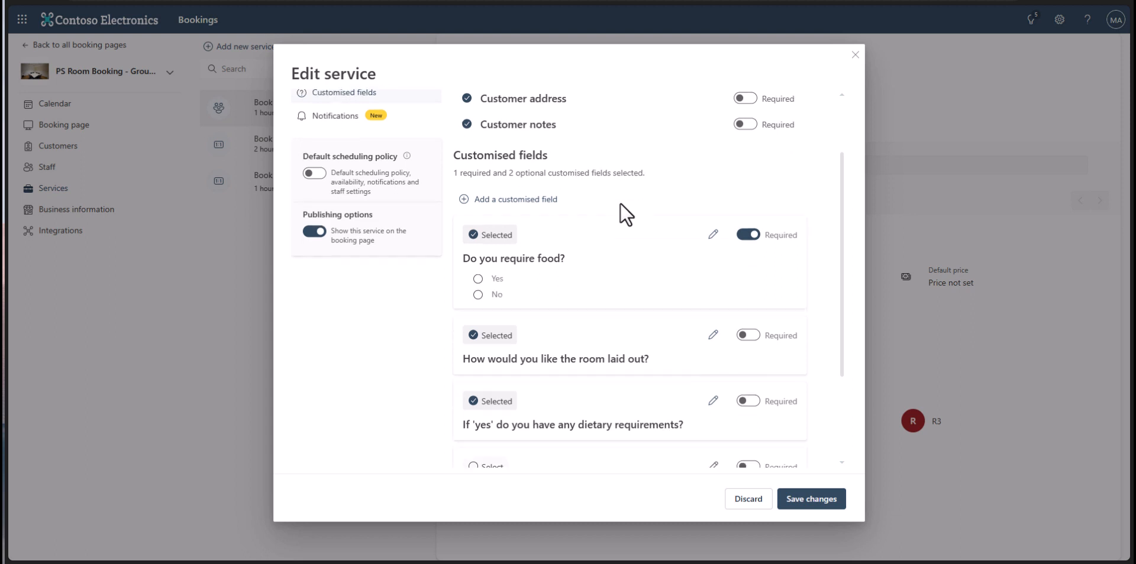
{"action": "scroll", "coordinate": [620, 204], "scroll_direction": "down", "scroll_amount": 1}
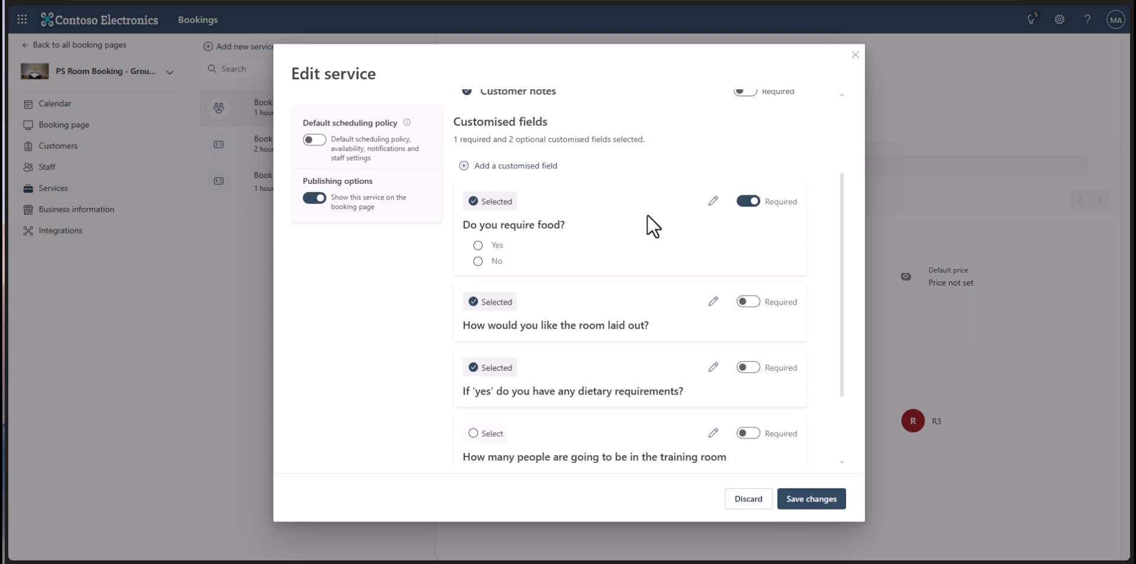
{"action": "scroll", "coordinate": [647, 214], "scroll_direction": "down", "scroll_amount": 2}
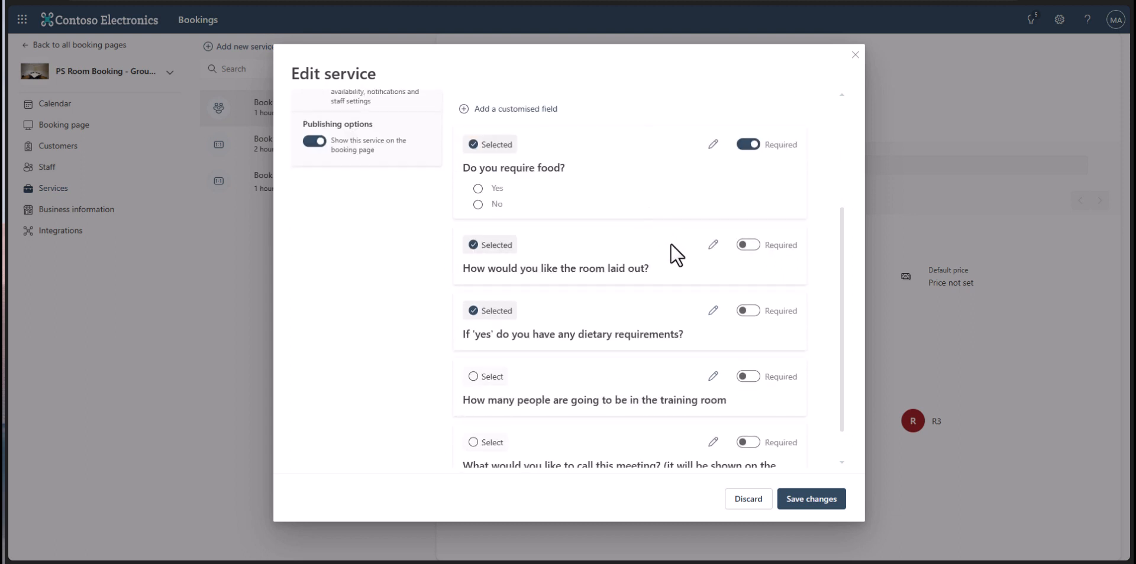
{"action": "scroll", "coordinate": [670, 244], "scroll_direction": "down", "scroll_amount": 1}
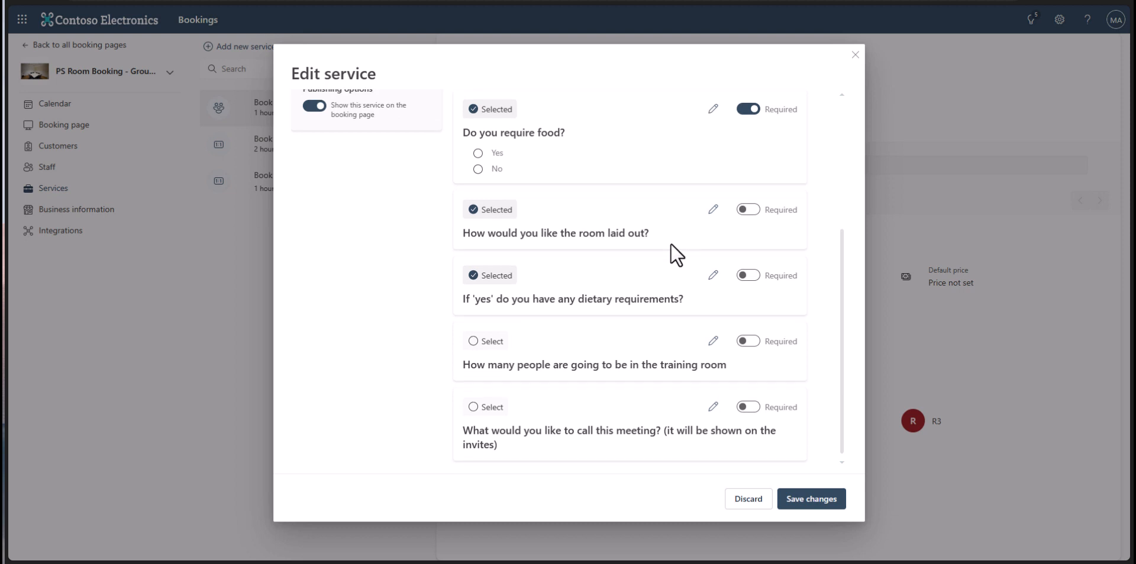
{"action": "scroll", "coordinate": [670, 243], "scroll_direction": "up", "scroll_amount": 3}
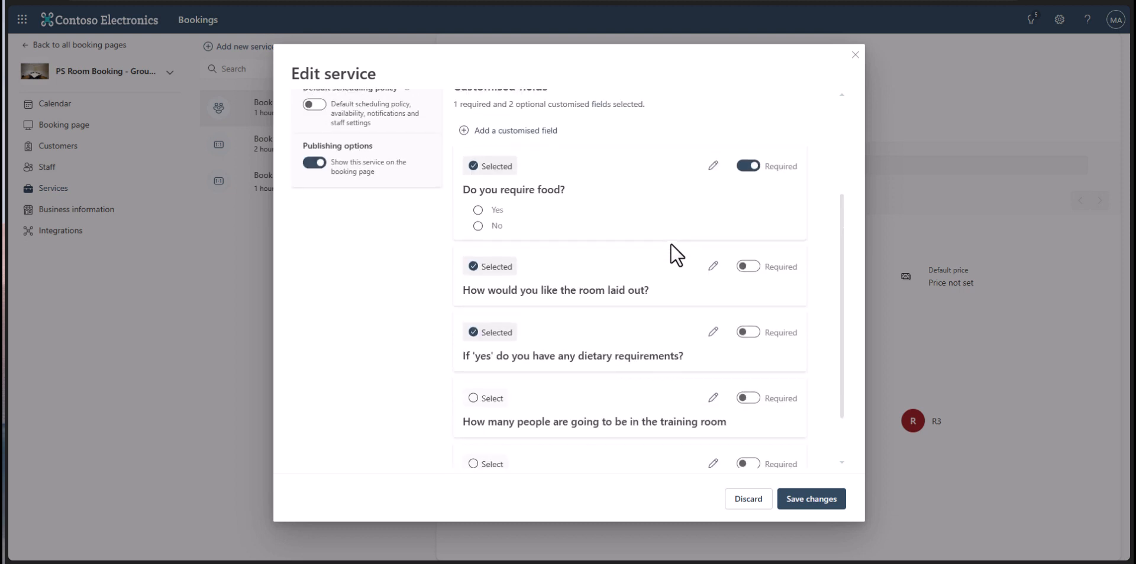
{"action": "scroll", "coordinate": [669, 244], "scroll_direction": "up", "scroll_amount": 3}
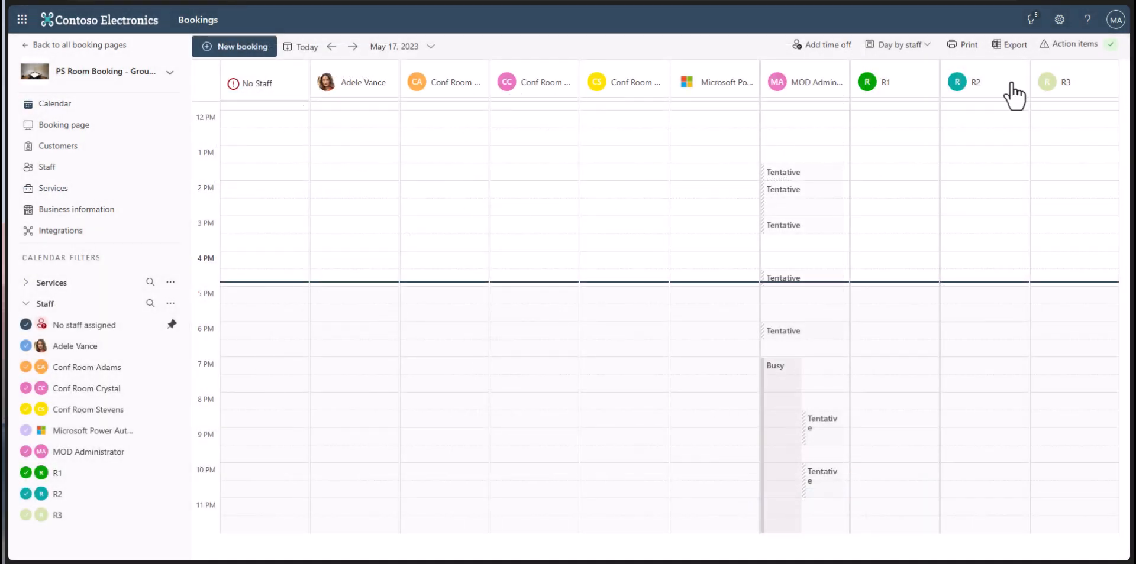
Export bookings from 01/04/2023 to 17/05/2023 and open the downloaded file
{"action": "left_click", "coordinate": [1011, 45]}
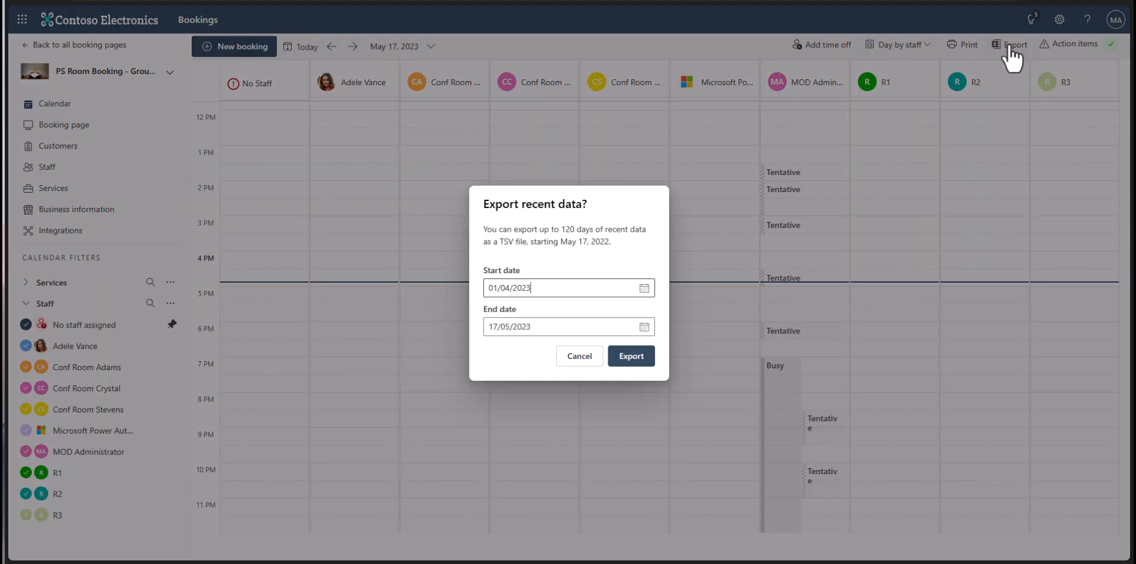
{"action": "left_click", "coordinate": [629, 355]}
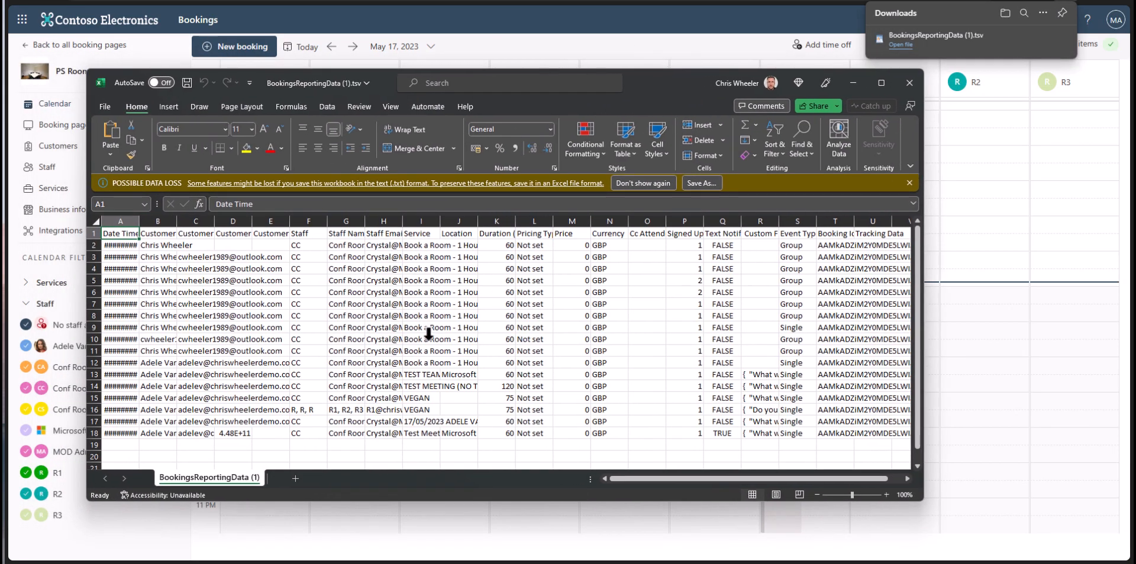
{"action": "left_click", "coordinate": [430, 335]}
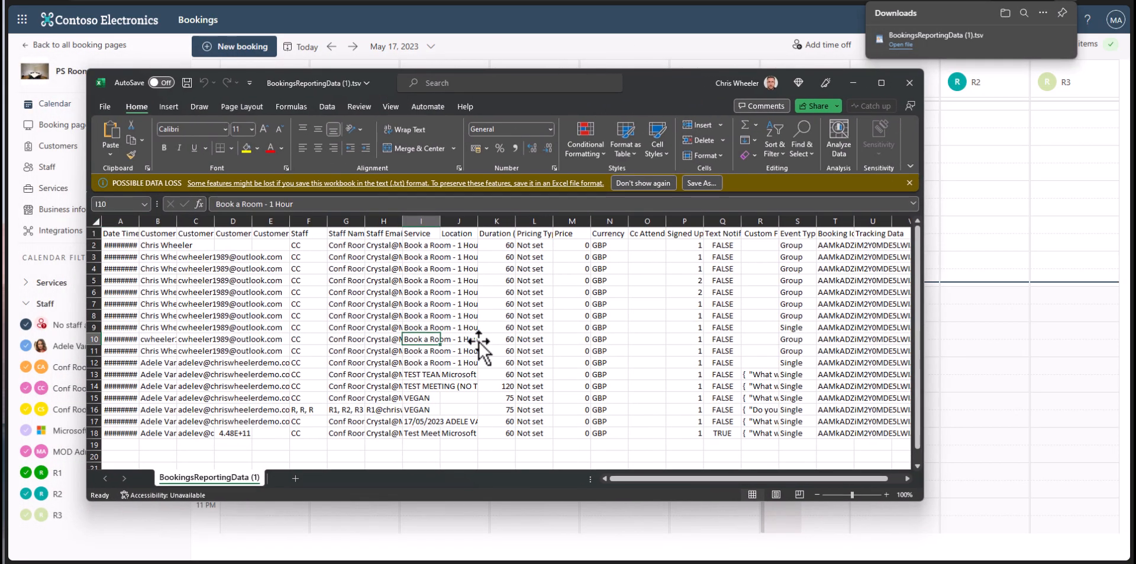
Widen column B and AutoFit columns G and Custom Fields to read the answers
{"action": "left_click_drag", "start_coordinate": [176, 222], "coordinate": [219, 210]}
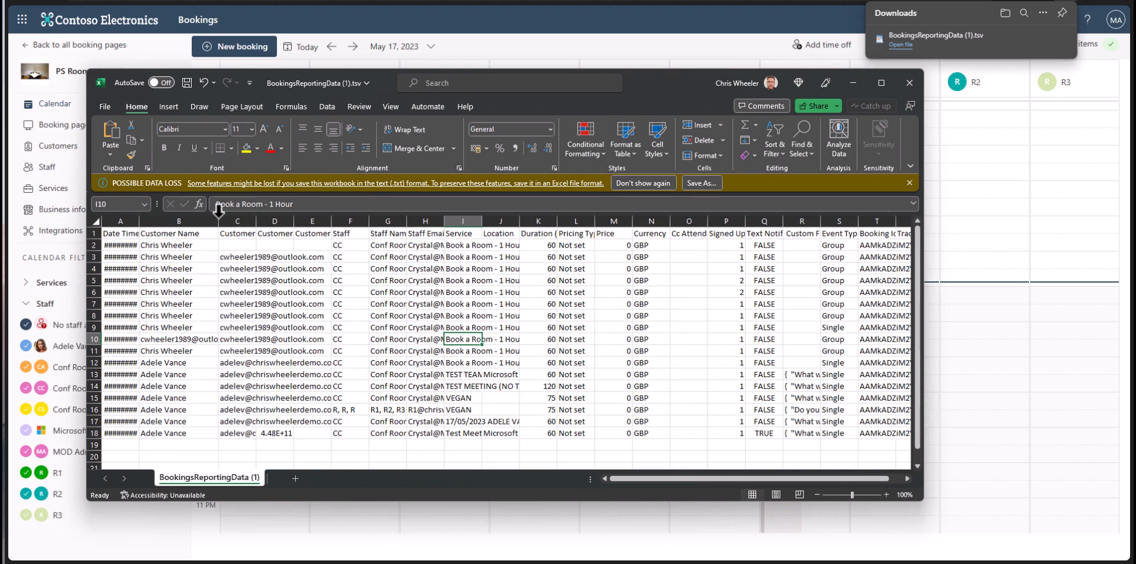
{"action": "double_click", "coordinate": [407, 220]}
{"action": "scroll", "coordinate": [714, 450], "scroll_direction": "right", "scroll_amount": 3}
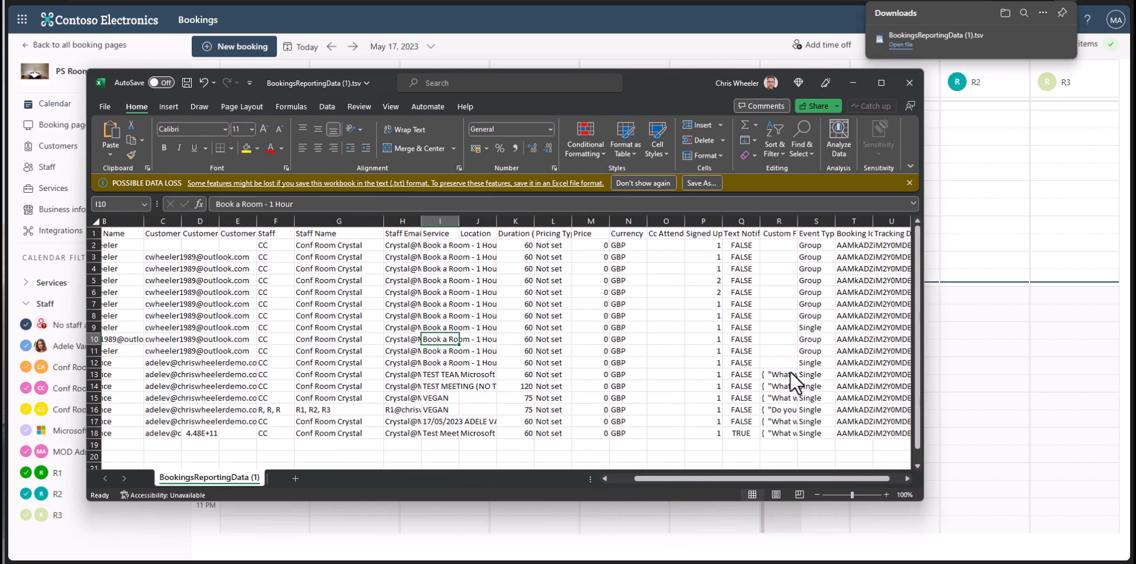
{"action": "left_click", "coordinate": [769, 374]}
{"action": "double_click", "coordinate": [798, 221]}
{"action": "left_click", "coordinate": [790, 433]}
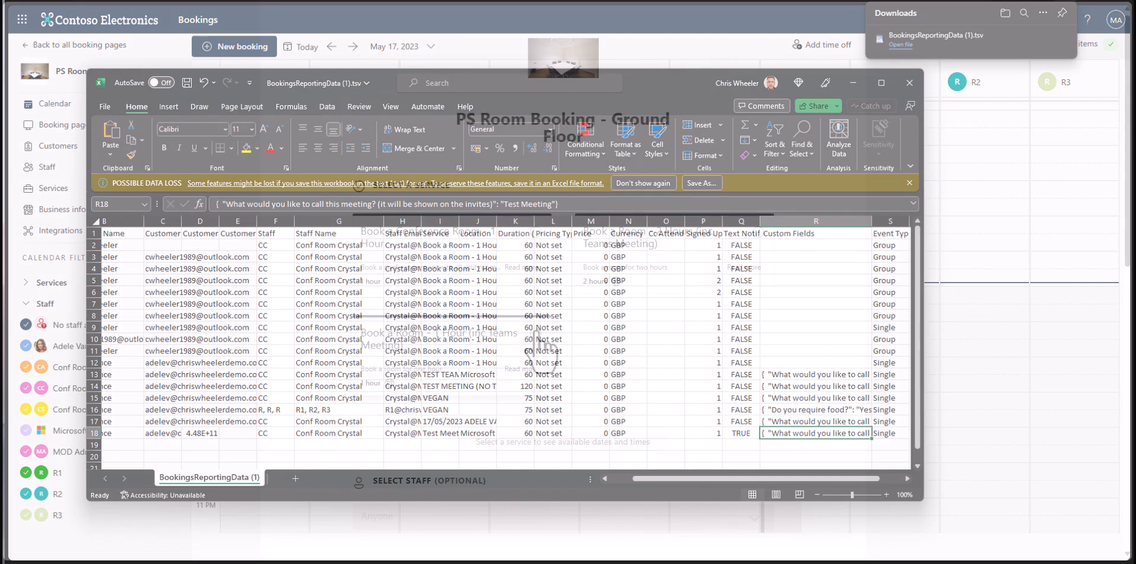
Choose Conf Room Crystal on 11 May at 09:00
{"action": "scroll", "coordinate": [605, 322], "scroll_direction": "down", "scroll_amount": 5}
{"action": "left_click", "coordinate": [587, 267]}
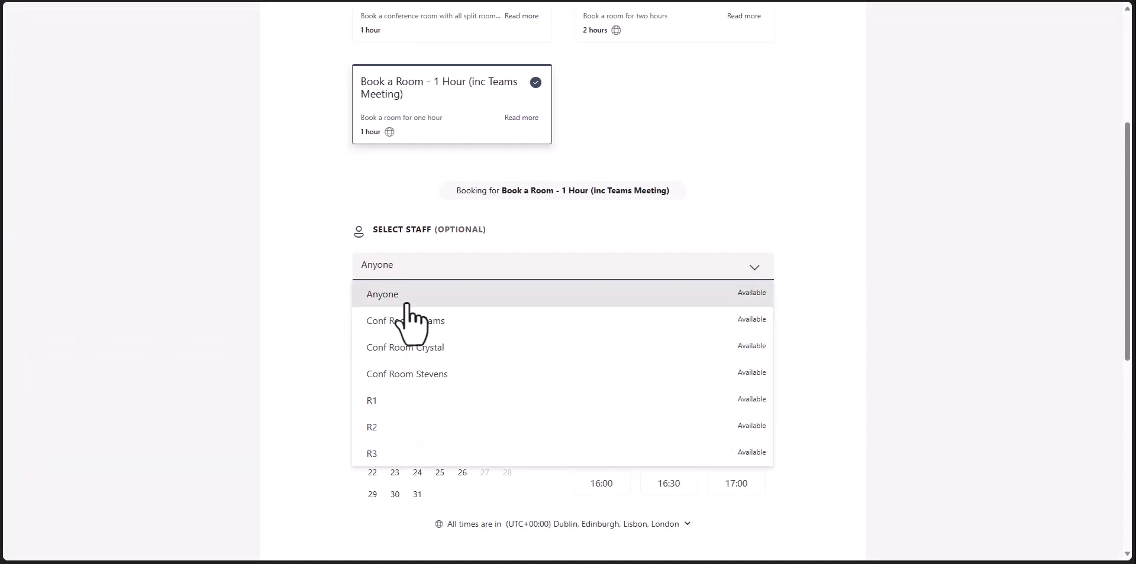
{"action": "left_click", "coordinate": [405, 351]}
{"action": "left_click", "coordinate": [439, 440]}
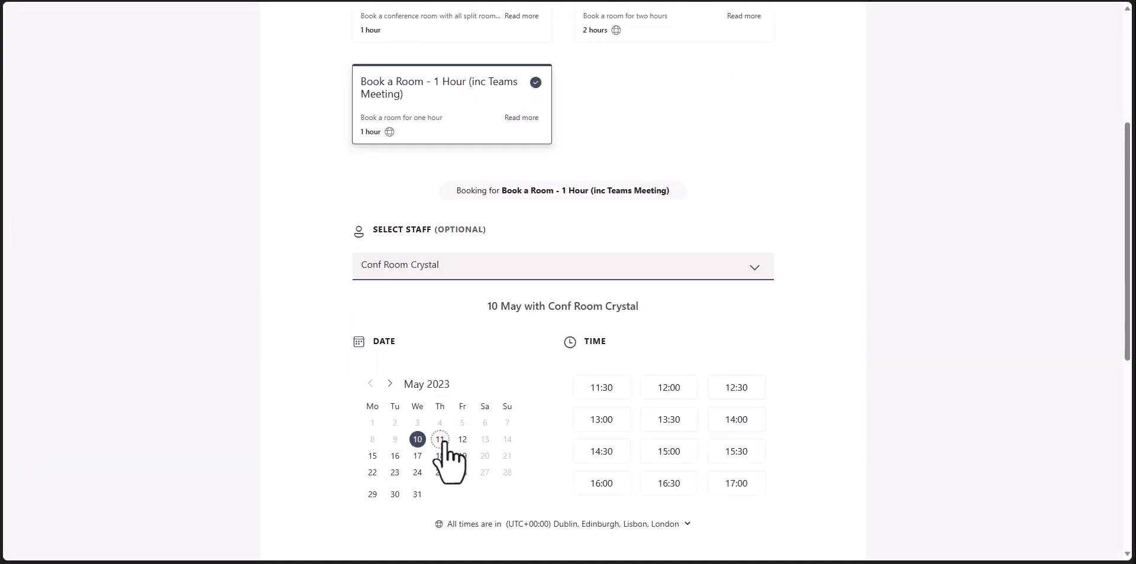
{"action": "left_click", "coordinate": [601, 388]}
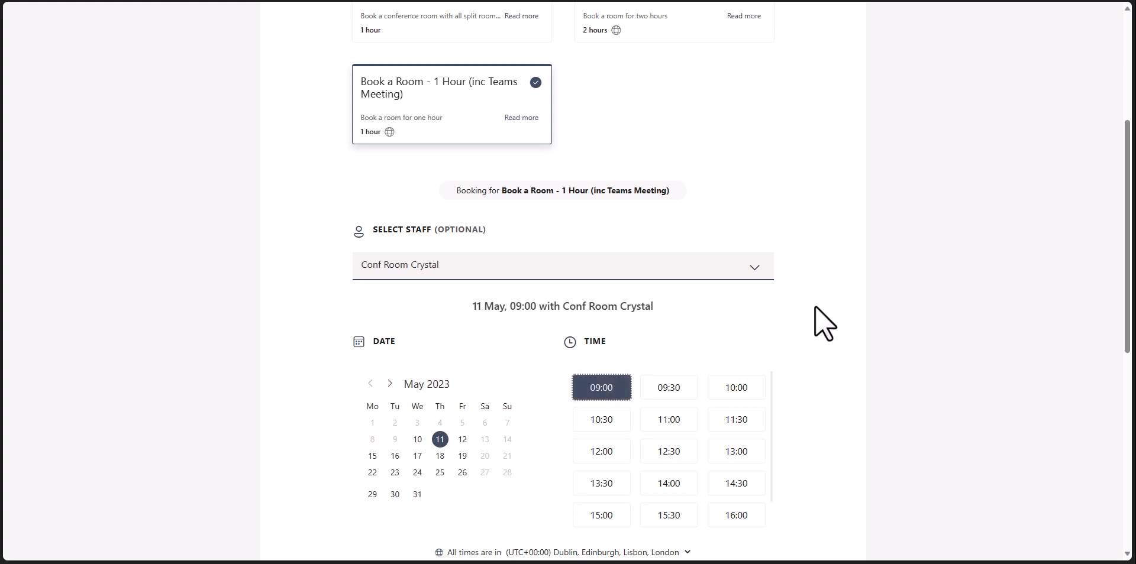
{"action": "scroll", "coordinate": [822, 304], "scroll_direction": "down", "scroll_amount": 4}
Enter the booker's name and e-mail, submit the booking, then view the Exchange mail flow rules
{"action": "left_click", "coordinate": [402, 427]}
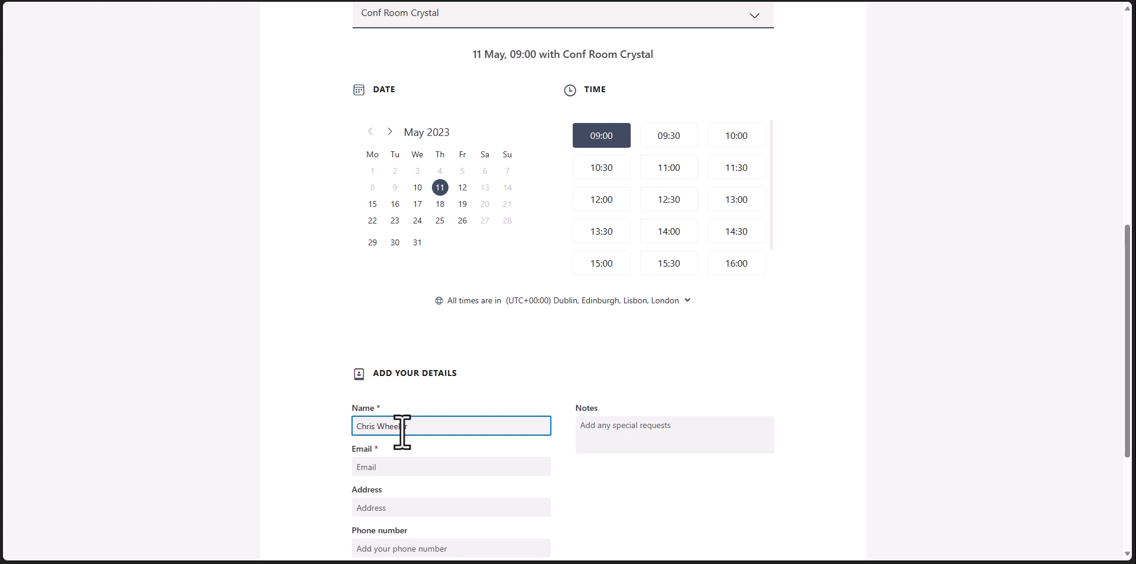
{"action": "left_click", "coordinate": [402, 469]}
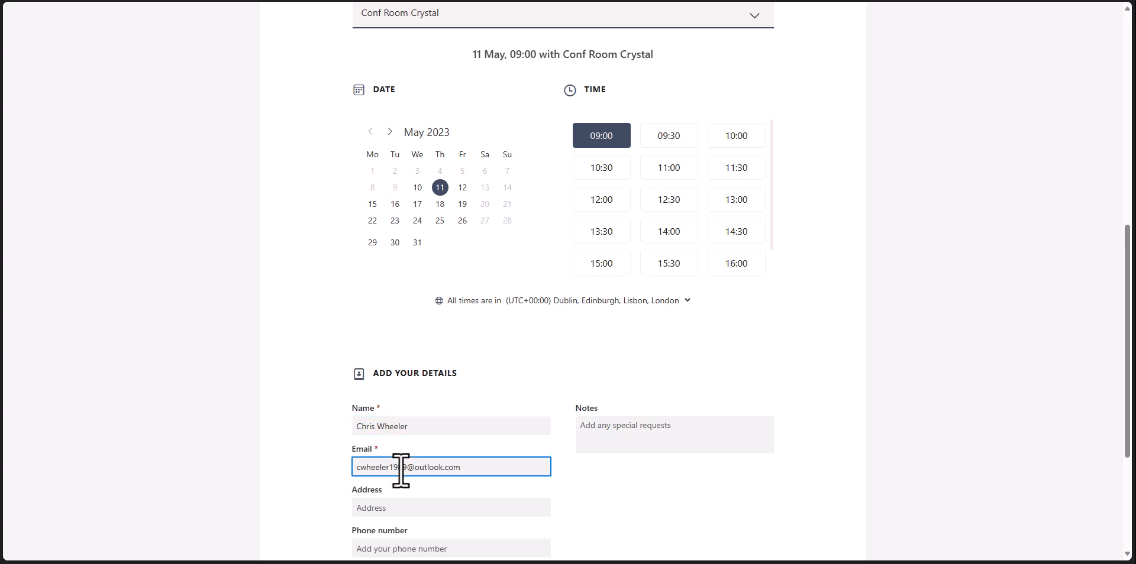
{"action": "scroll", "coordinate": [771, 239], "scroll_direction": "down", "scroll_amount": 1}
{"action": "scroll", "coordinate": [923, 318], "scroll_direction": "down", "scroll_amount": 3}
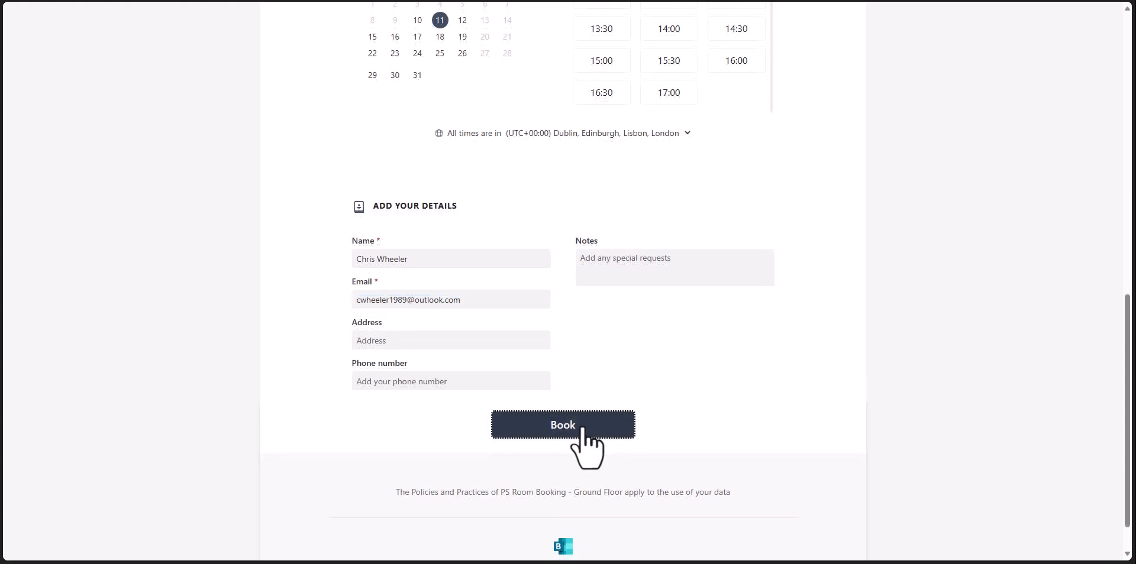
{"action": "left_click", "coordinate": [582, 432]}
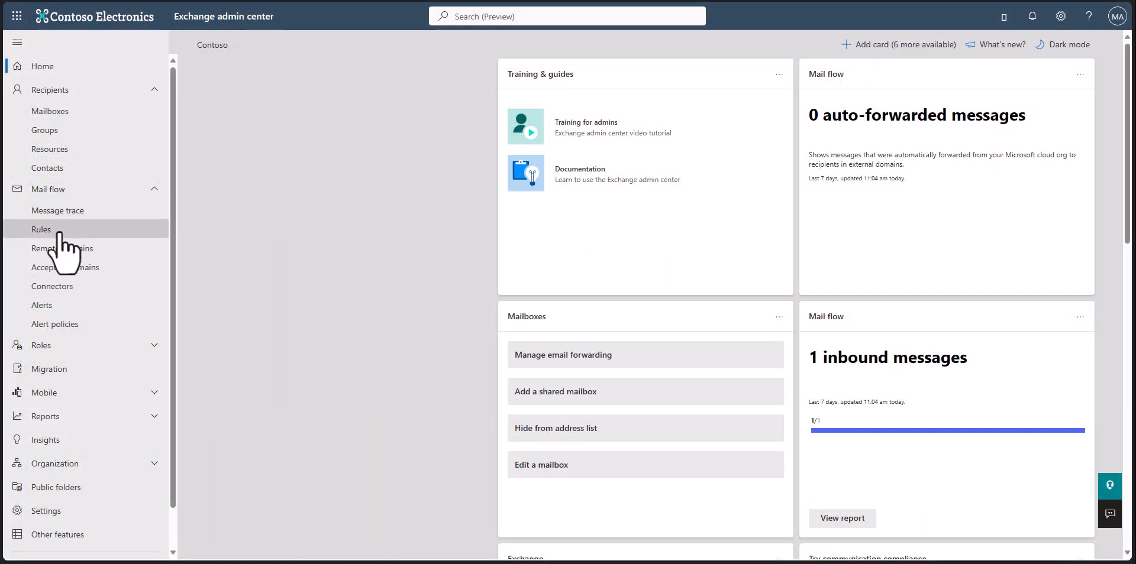
{"action": "left_click", "coordinate": [62, 244]}
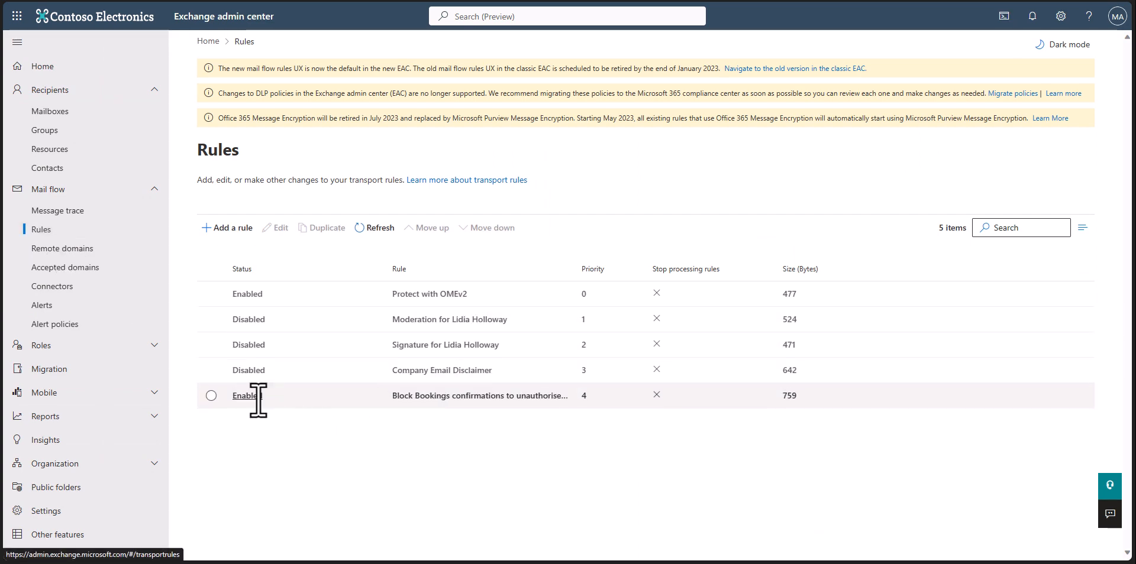
Show the 'Block Bookings confirmations to unauthorised users' rule details down to its exceptions
{"action": "left_click", "coordinate": [424, 395]}
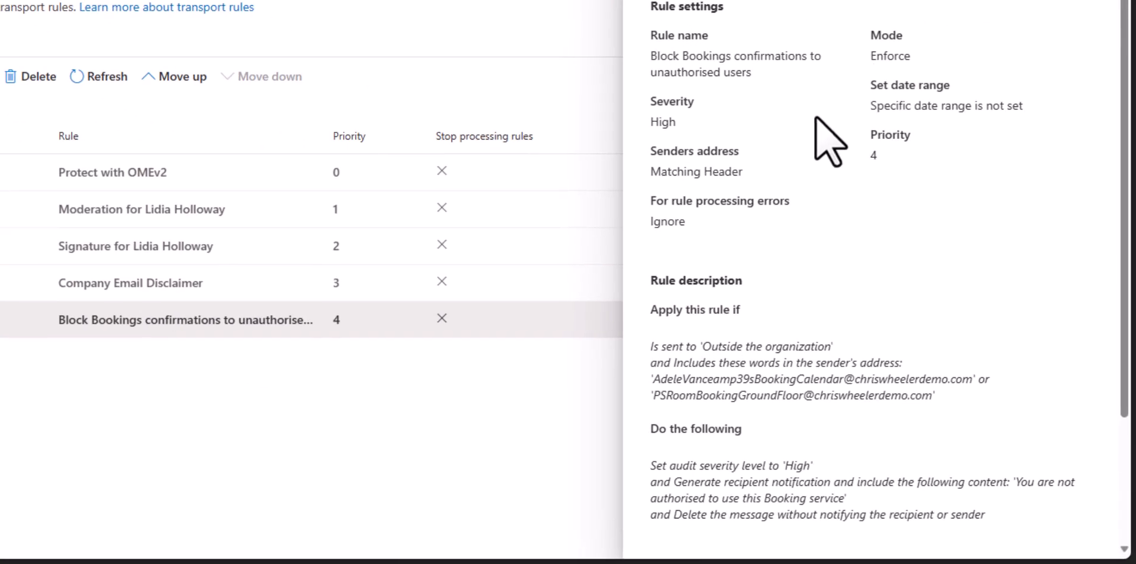
{"action": "scroll", "coordinate": [990, 231], "scroll_direction": "down", "scroll_amount": 3}
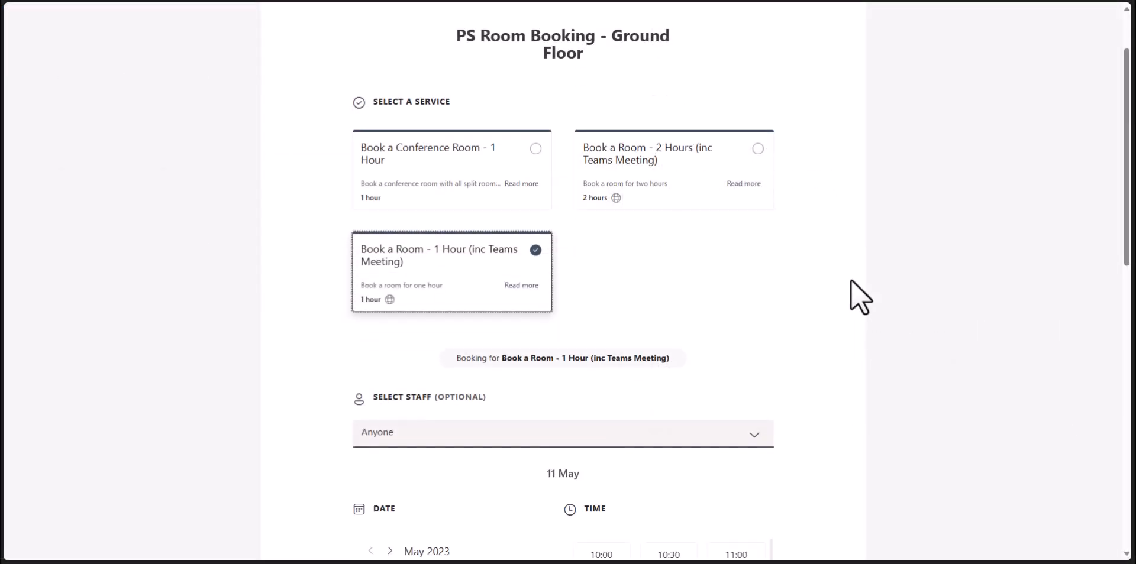
Choose Conf Room Crystal on 26 June 2023 at 09:00
{"action": "scroll", "coordinate": [851, 280], "scroll_direction": "down", "scroll_amount": 3}
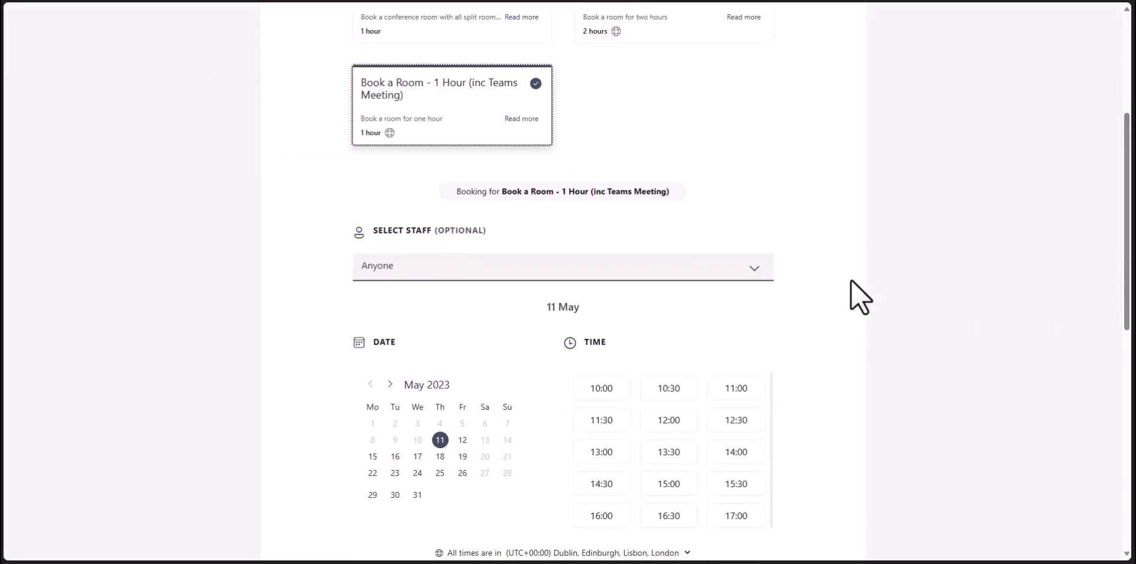
{"action": "left_click", "coordinate": [719, 274]}
{"action": "left_click", "coordinate": [435, 348]}
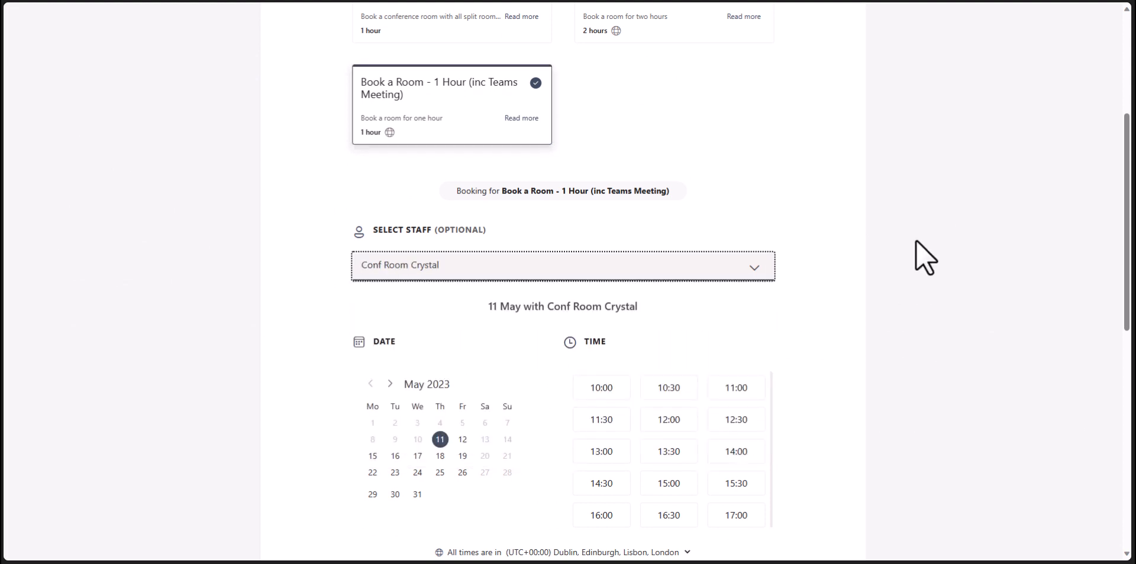
{"action": "scroll", "coordinate": [458, 277], "scroll_direction": "down", "scroll_amount": 1}
{"action": "left_click", "coordinate": [390, 300]}
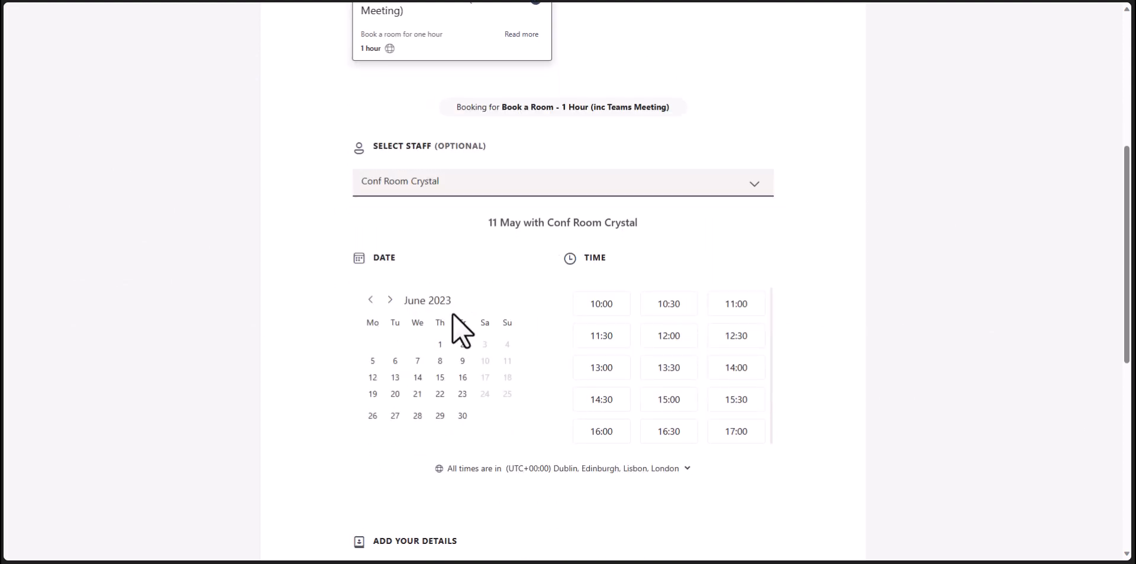
{"action": "left_click", "coordinate": [373, 416]}
{"action": "left_click", "coordinate": [611, 313]}
{"action": "scroll", "coordinate": [592, 313], "scroll_direction": "down", "scroll_amount": 2}
Fill in the guest's name, e-mail address and a meeting title
{"action": "left_click", "coordinate": [428, 426]}
{"action": "type", "text": "Adele Vance"}
{"action": "key", "text": "Tab"}
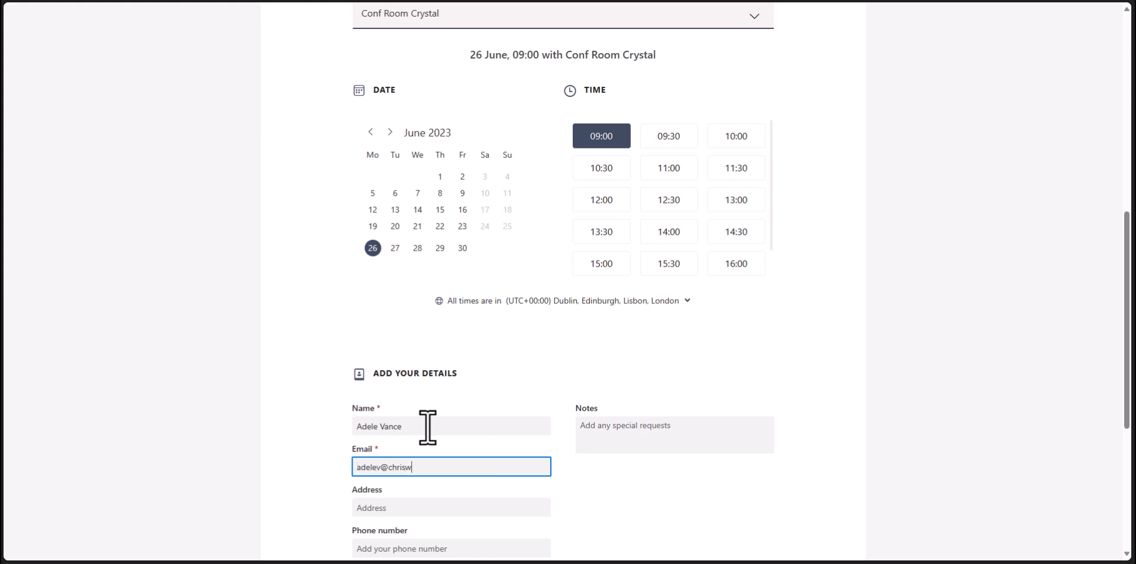
{"action": "scroll", "coordinate": [459, 388], "scroll_direction": "down", "scroll_amount": 3}
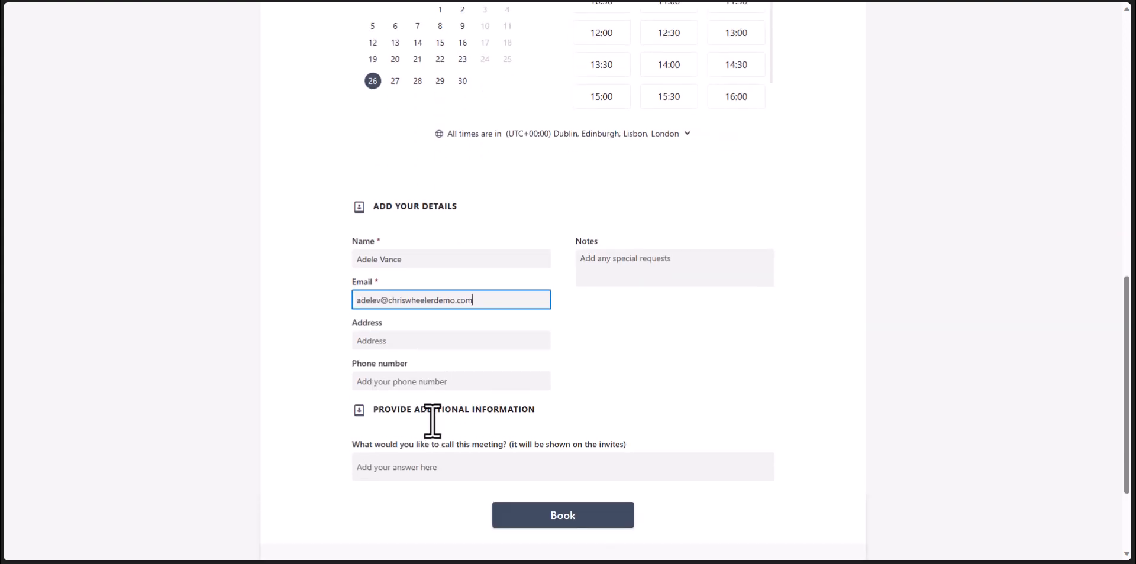
{"action": "left_click", "coordinate": [439, 475]}
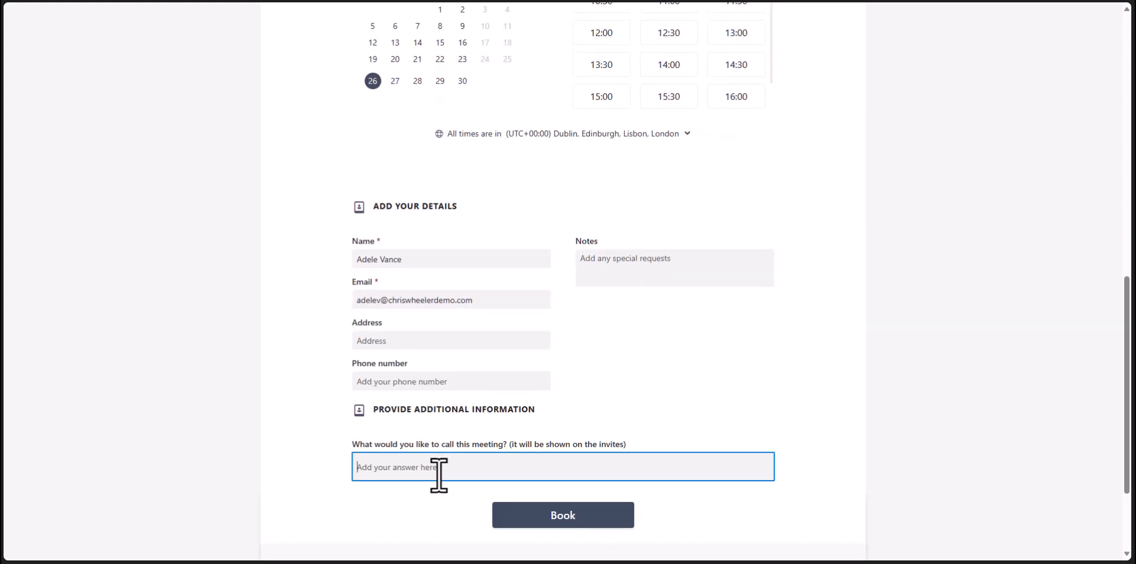
{"action": "type", "text": "ADELE VANCE'S MEETING"}
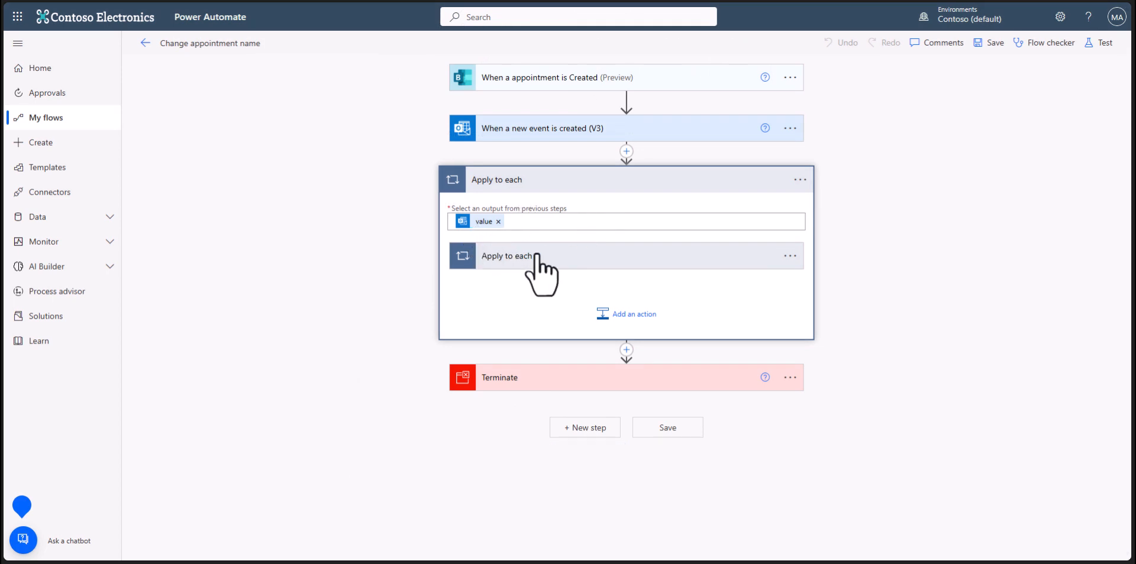
Expand 'Apply to each 2' and the 'Update event (V4)' step to show its Subject and time settings
{"action": "left_click", "coordinate": [613, 260]}
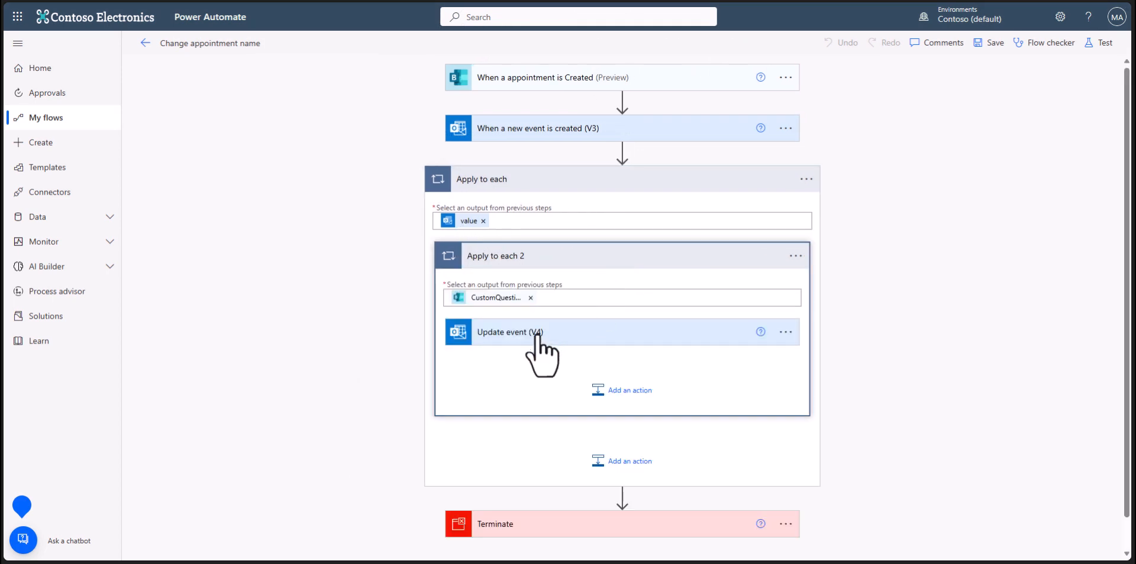
{"action": "left_click", "coordinate": [589, 333]}
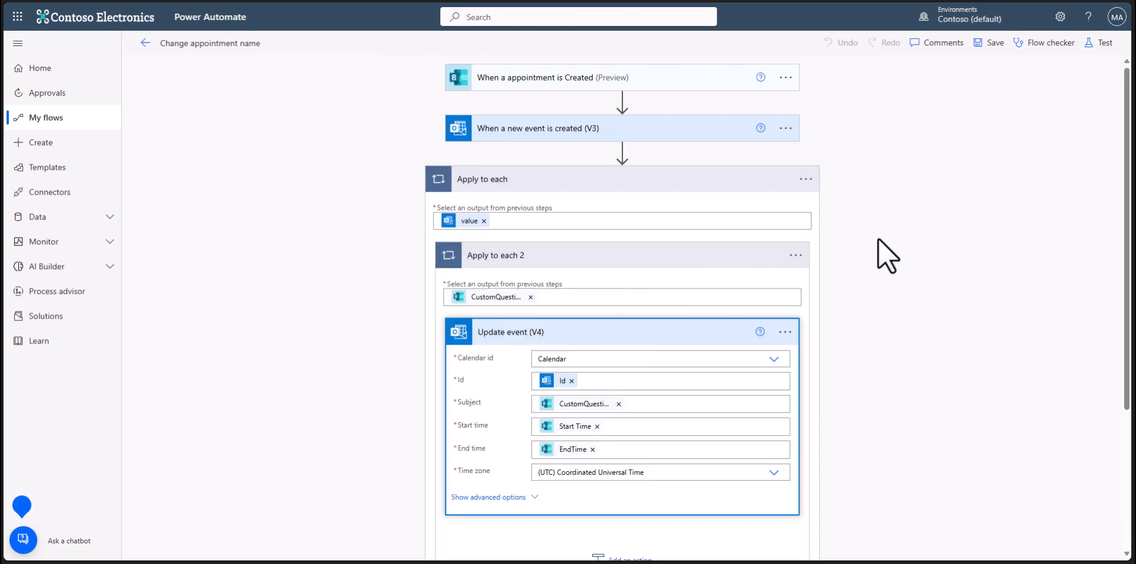
{"action": "scroll", "coordinate": [917, 232], "scroll_direction": "down", "scroll_amount": 1}
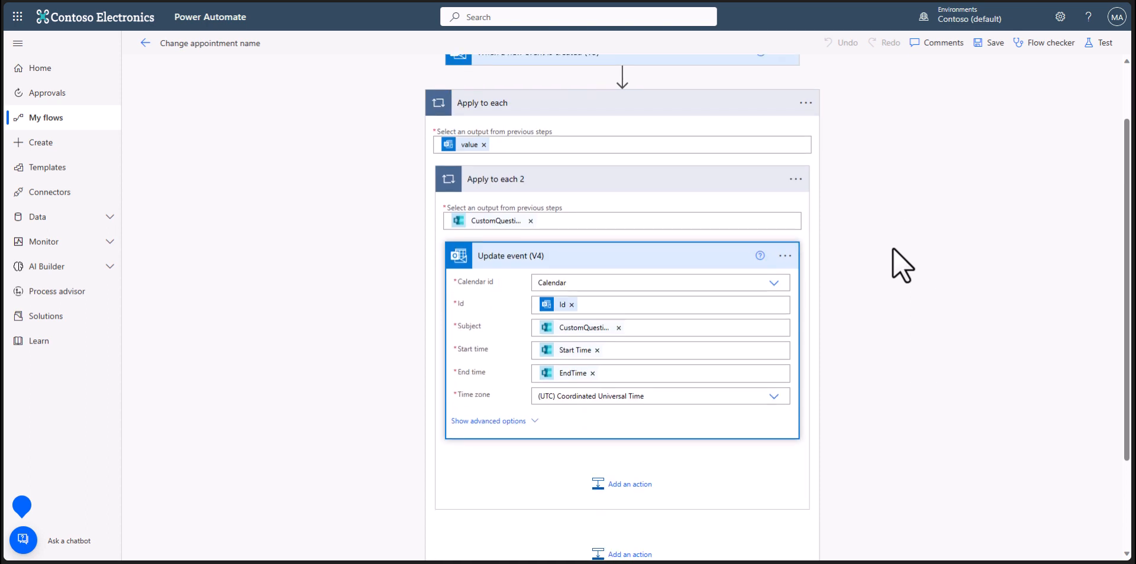